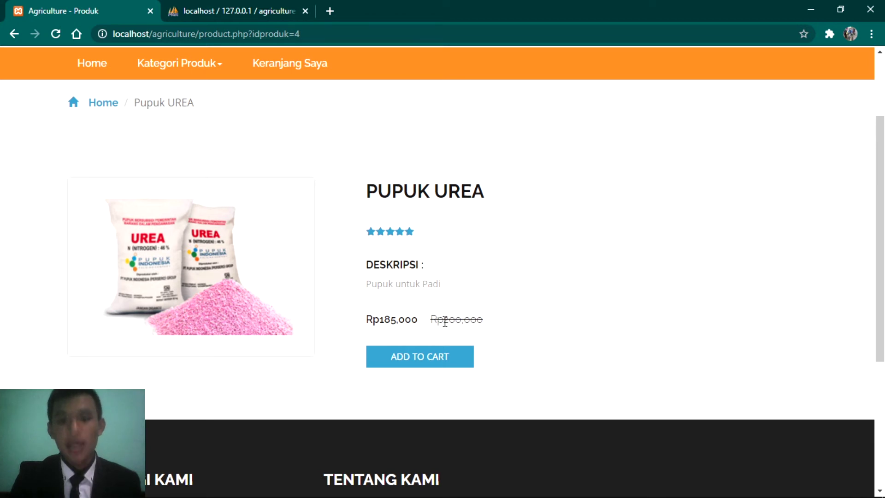
# Step: Scroll back to the top of the Pupuk UREA page and go to the Masuk login page
pyautogui.scroll(1, 606, 330)
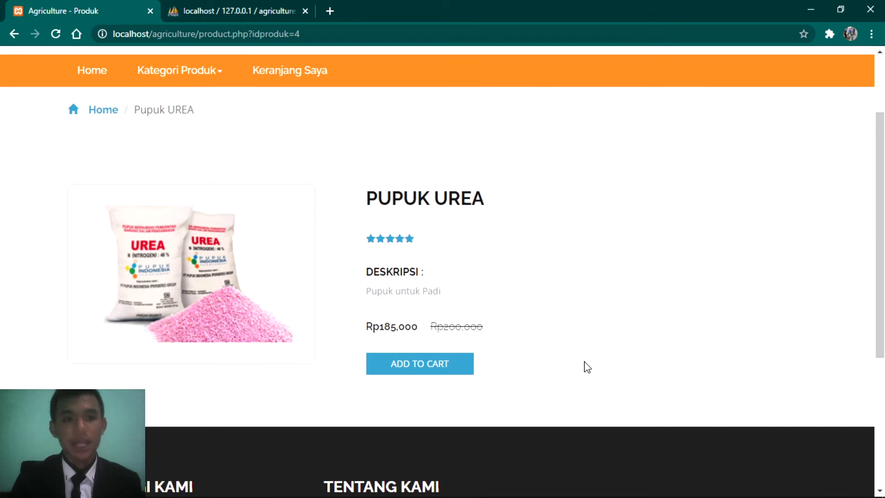
pyautogui.scroll(1, 585, 367)
pyautogui.scroll(1, 587, 367)
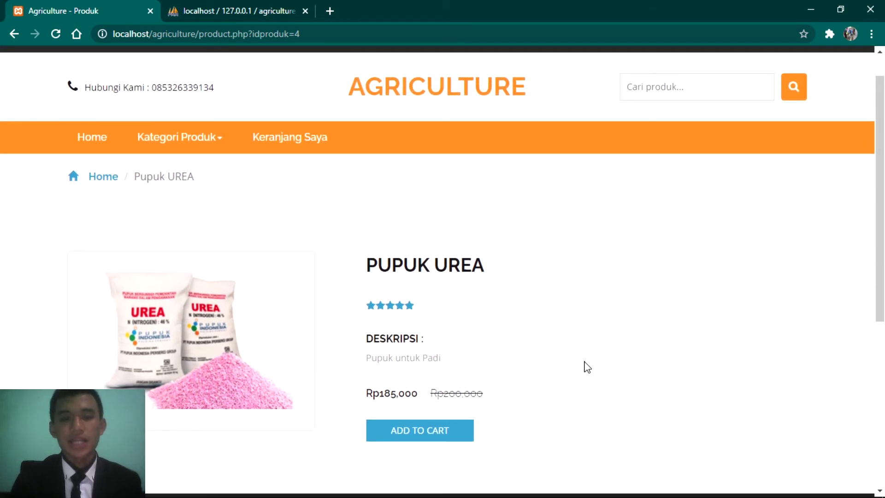
pyautogui.scroll(1, 587, 367)
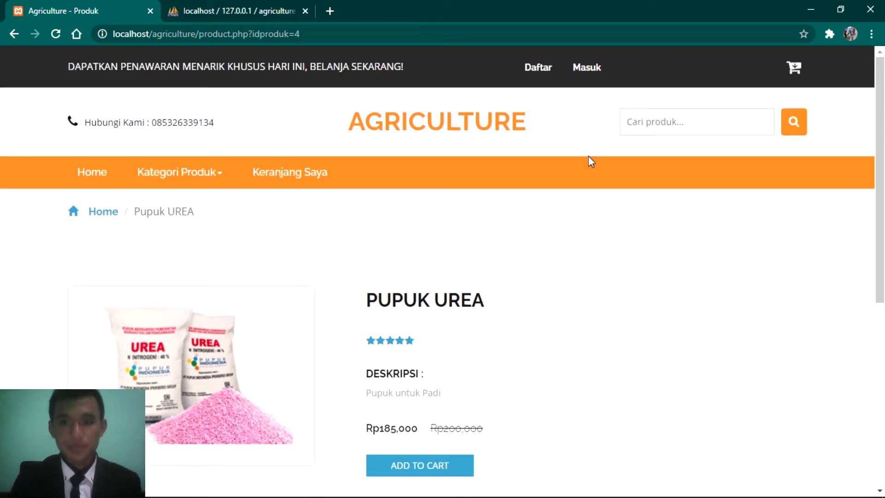
pyautogui.click(585, 72)
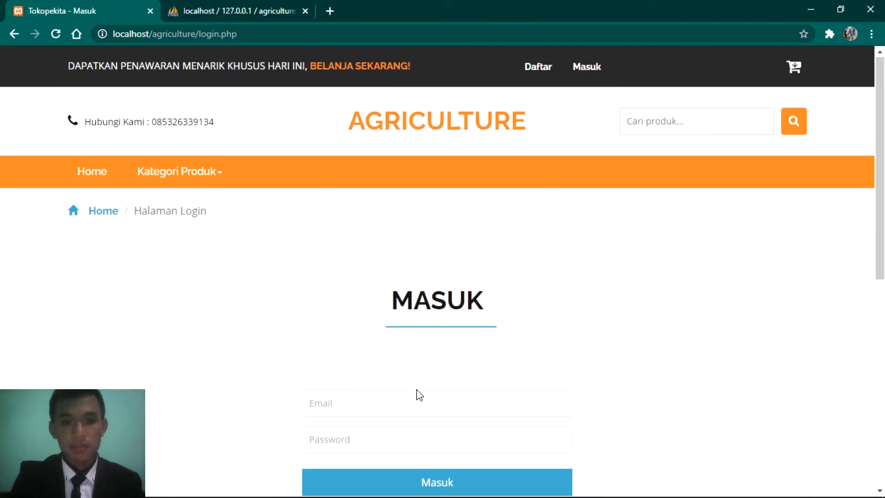
# Step: Sign in to the store with the administrator's email and password
pyautogui.click(386, 412)
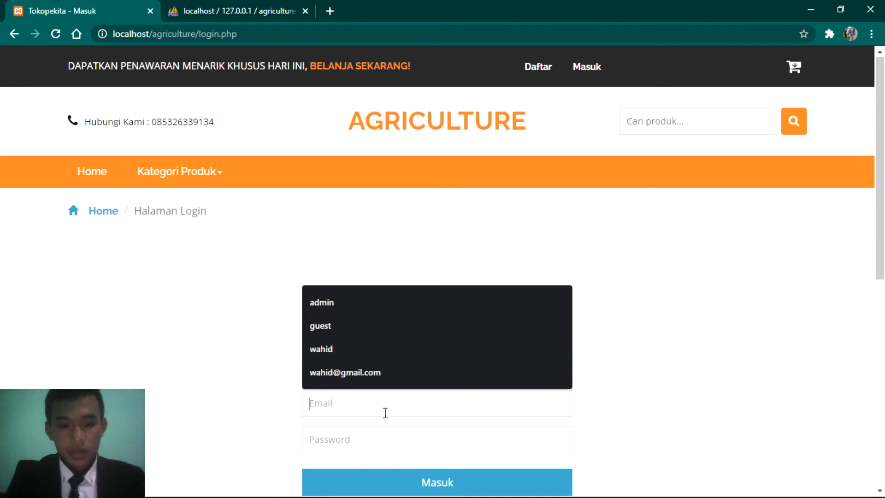
pyautogui.write('admin')
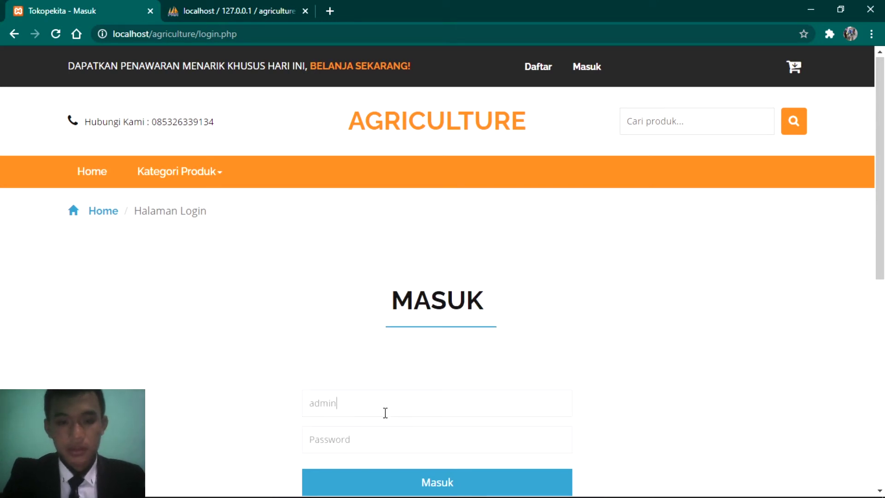
pyautogui.write('a')
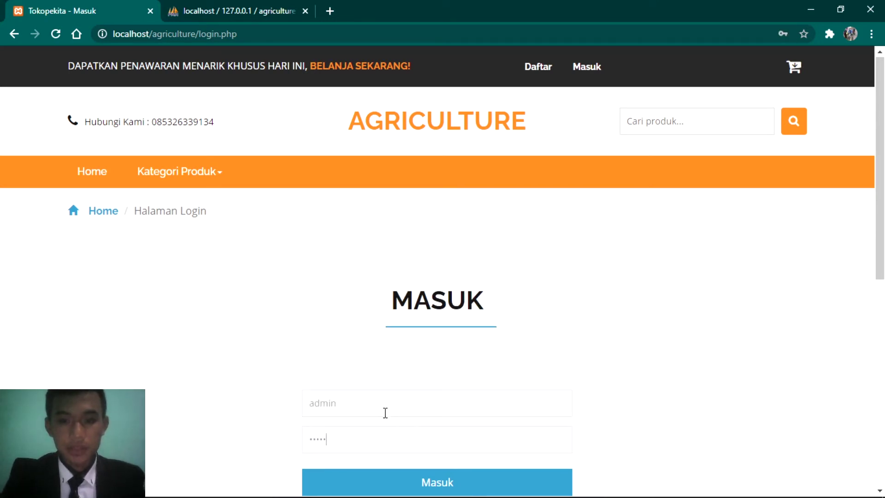
pyautogui.scroll(-3, 482, 442)
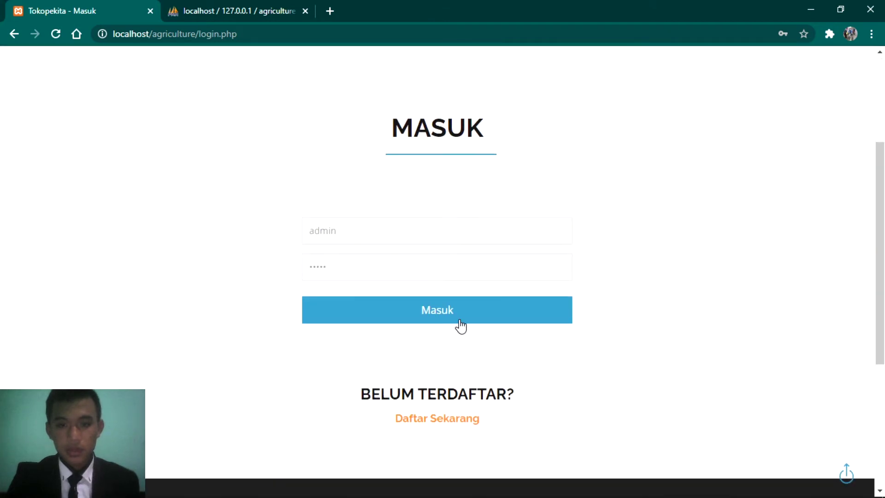
pyautogui.click(427, 309)
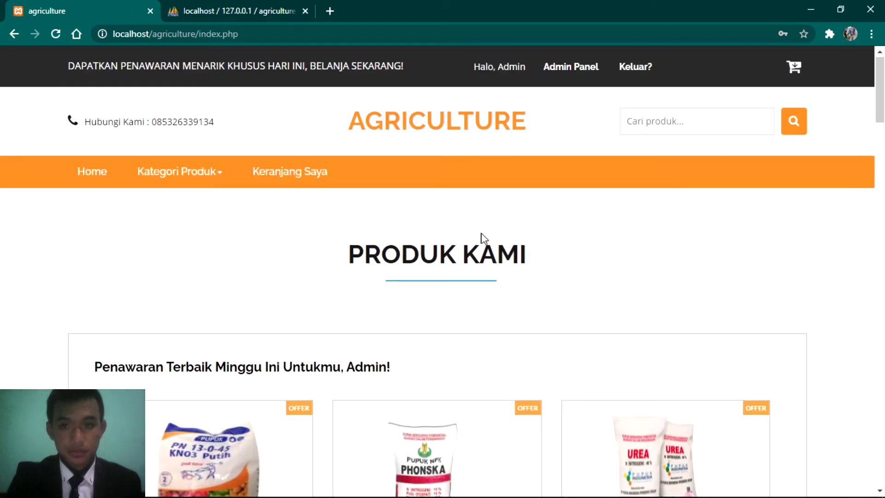
# Step: Go to the Admin Panel, expand Kelola Toko, and dismiss Chrome's password warning
pyautogui.click(568, 69)
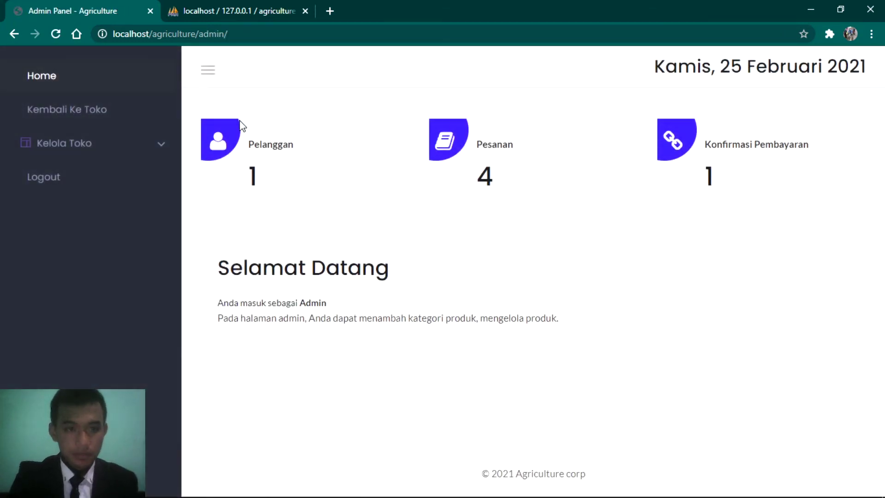
pyautogui.click(159, 147)
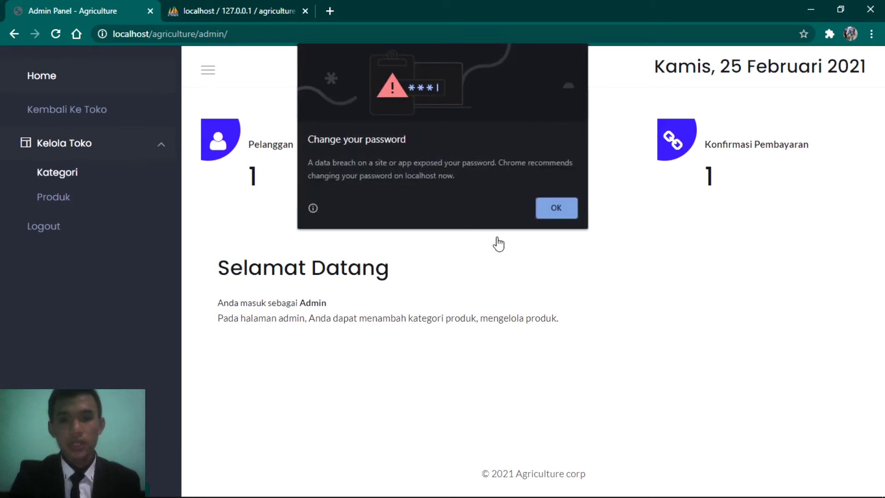
pyautogui.click(557, 216)
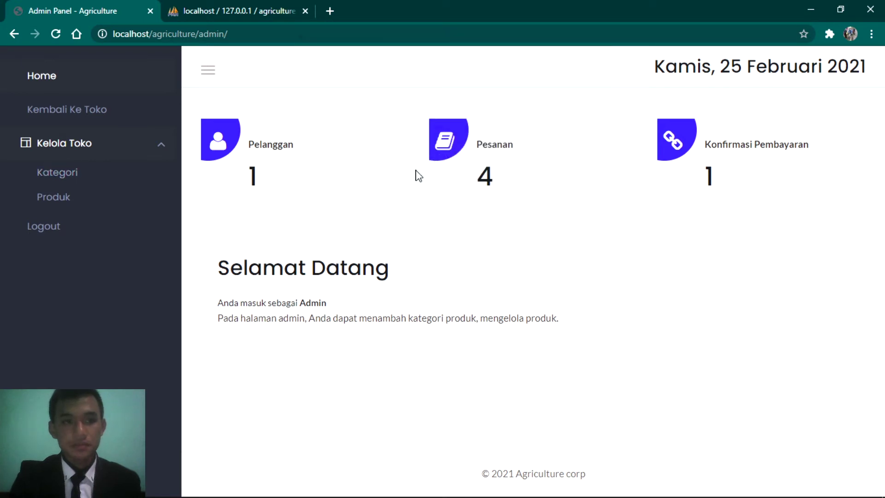
# Step: Create a new category named 'Sayur' from the Kategori list's Tambah Kategori form
pyautogui.click(85, 174)
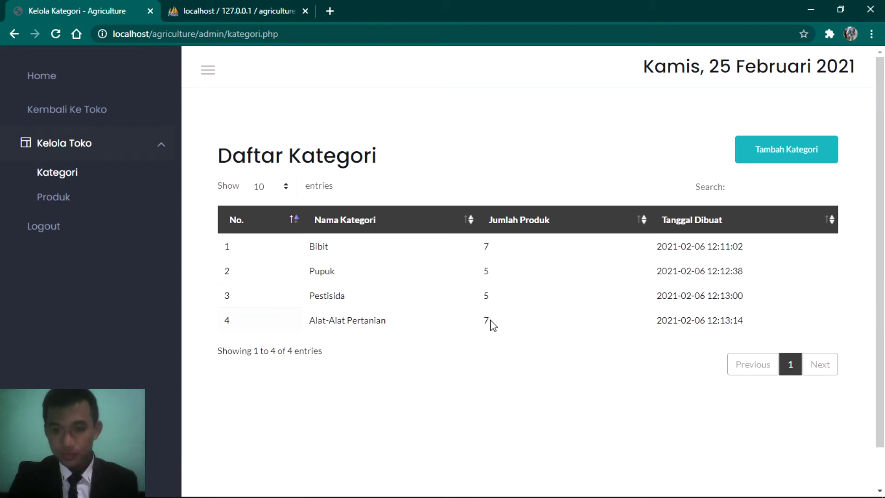
pyautogui.click(779, 143)
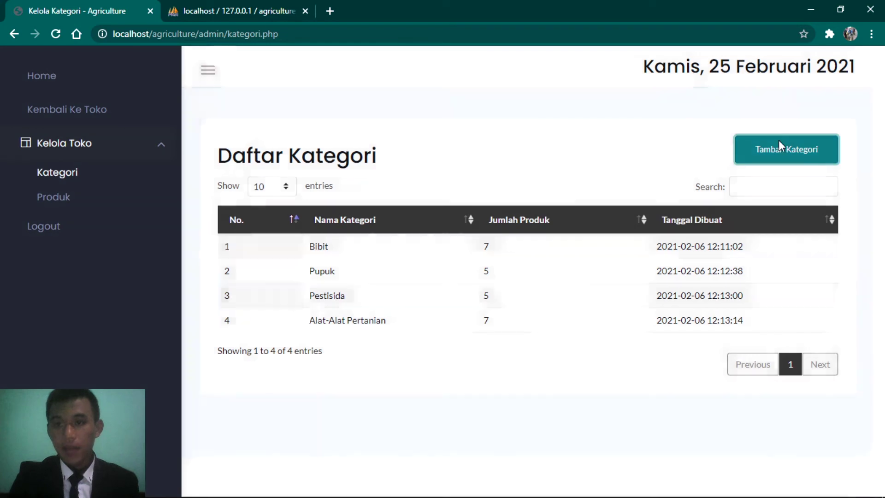
pyautogui.click(395, 159)
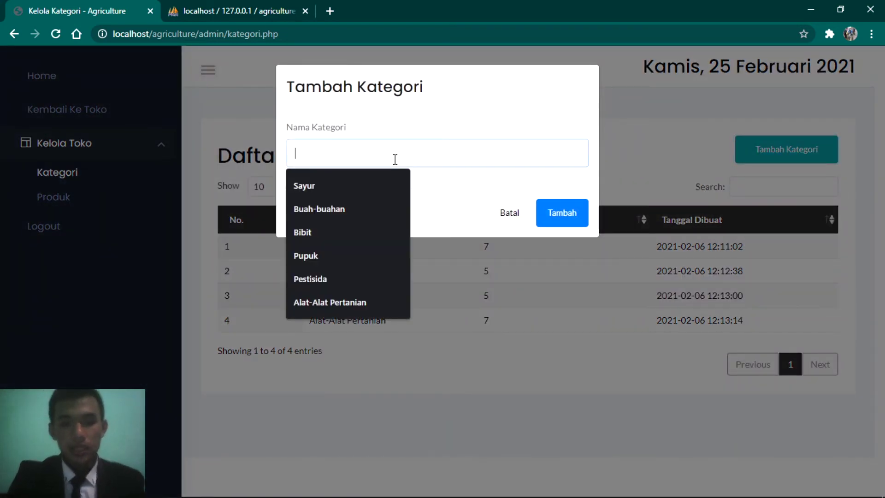
pyautogui.click(323, 184)
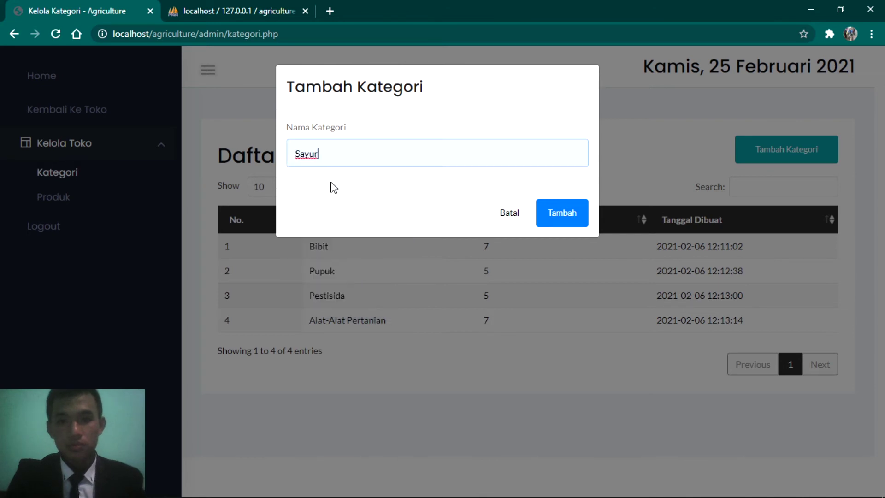
pyautogui.click(562, 213)
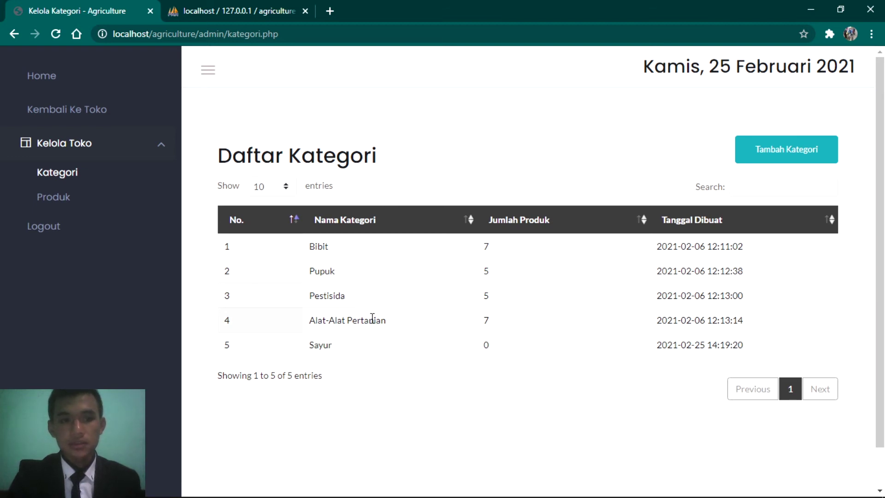
# Step: Start a new product 'bayam' in category Sayur with description 'ini dalah bayam'
pyautogui.click(80, 200)
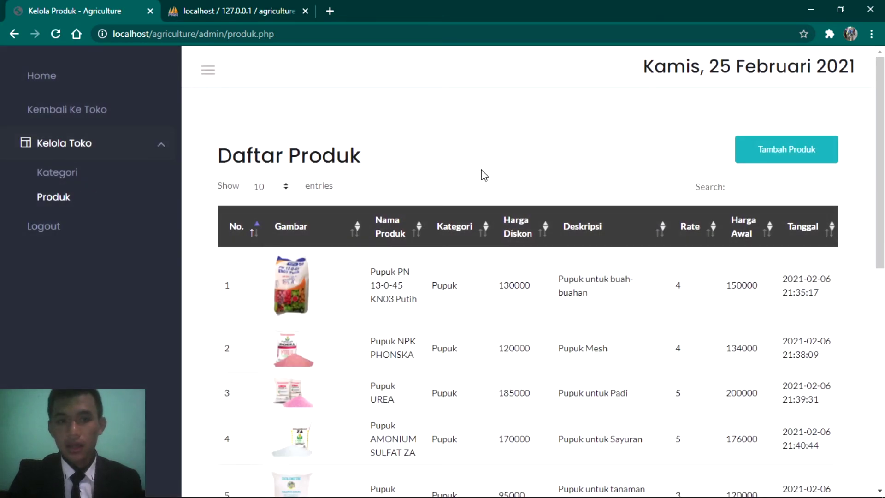
pyautogui.click(766, 160)
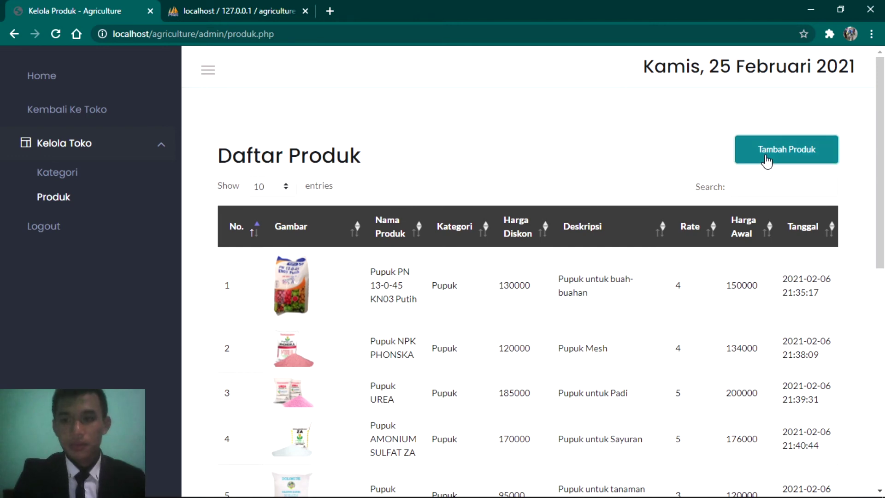
pyautogui.click(433, 162)
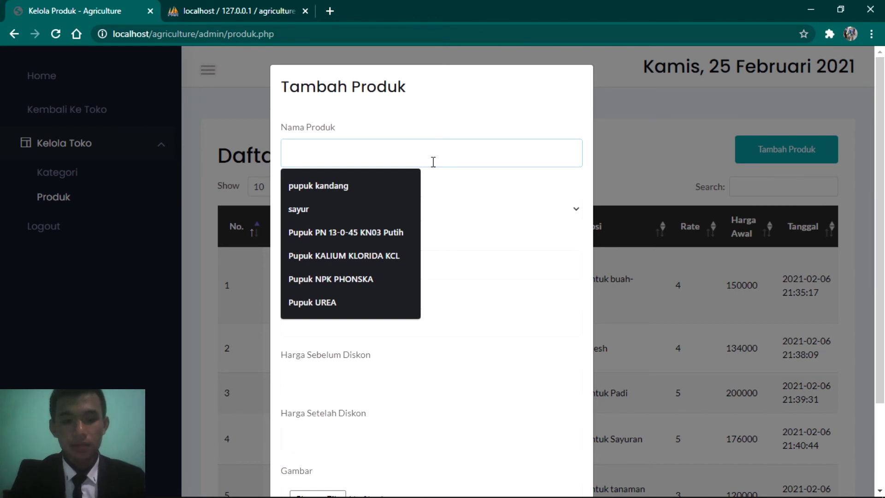
pyautogui.write('bayam')
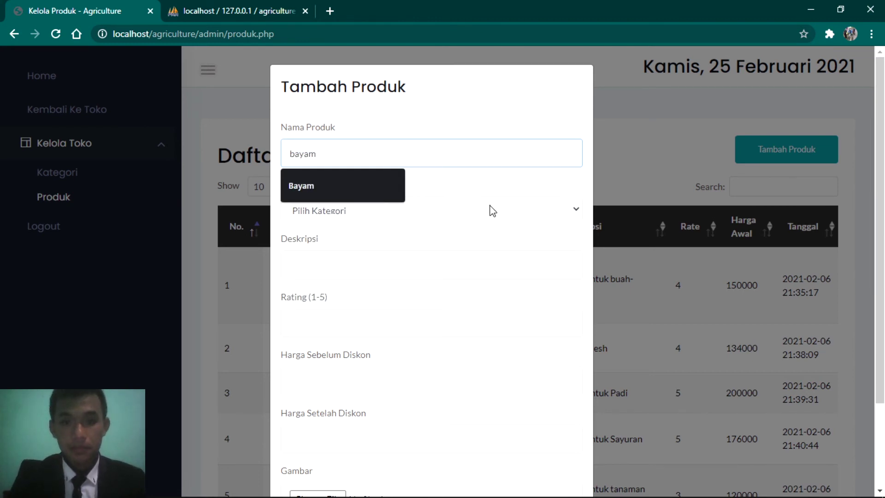
pyautogui.click(490, 210)
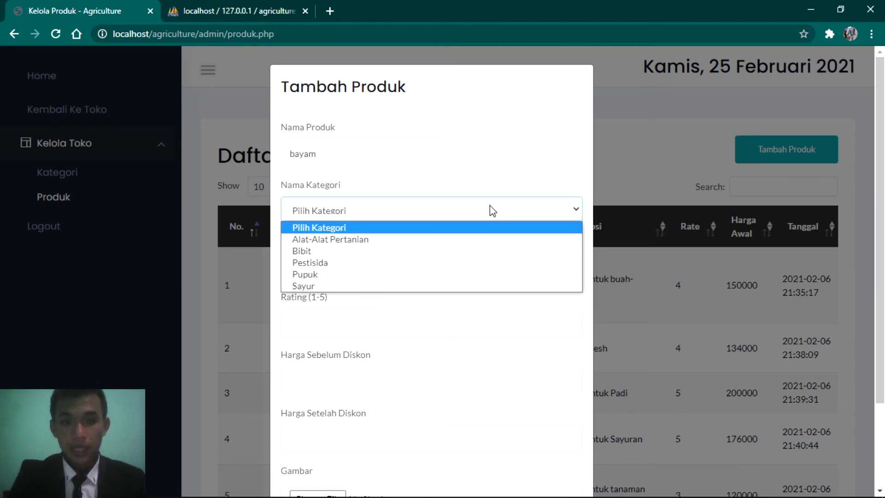
pyautogui.click(308, 285)
pyautogui.click(331, 258)
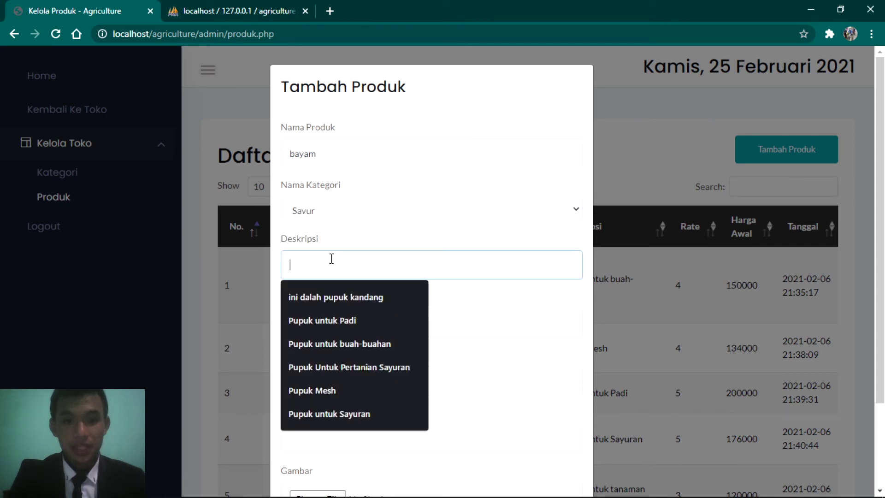
pyautogui.write('ini dal')
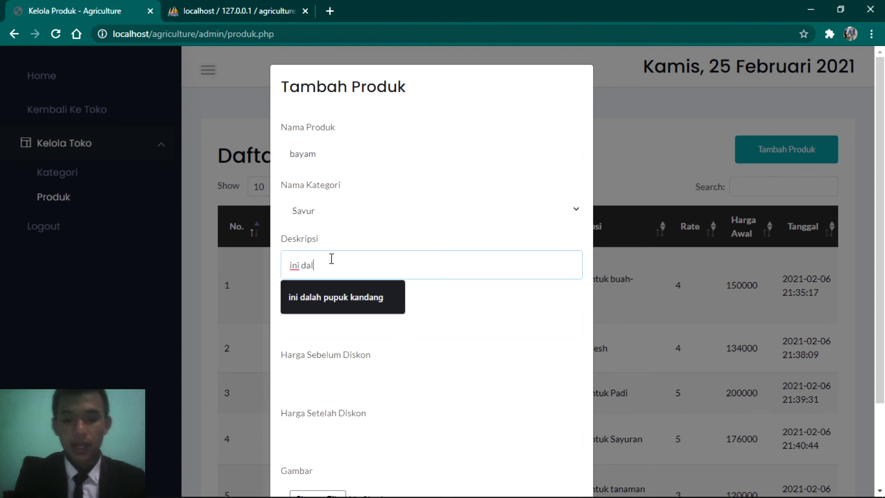
pyautogui.write('ah bayam')
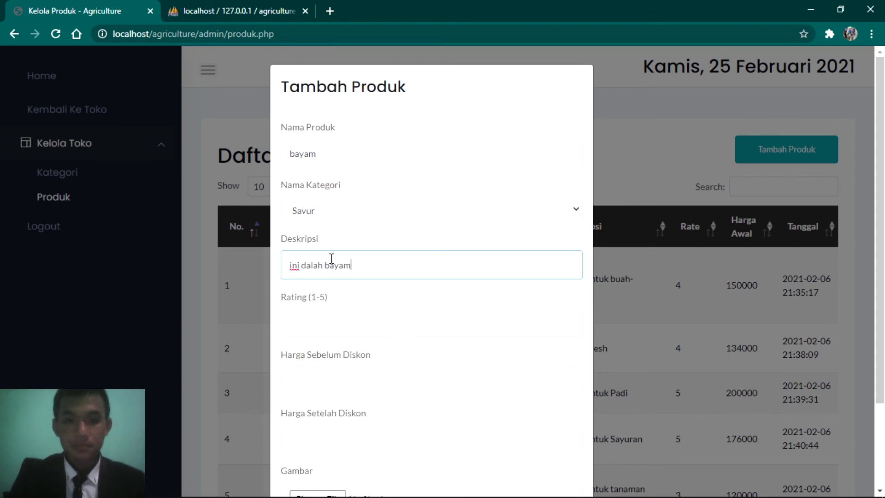
# Step: Give the product rating 5, price 10000 before discount and 5000 after discount
pyautogui.click(350, 322)
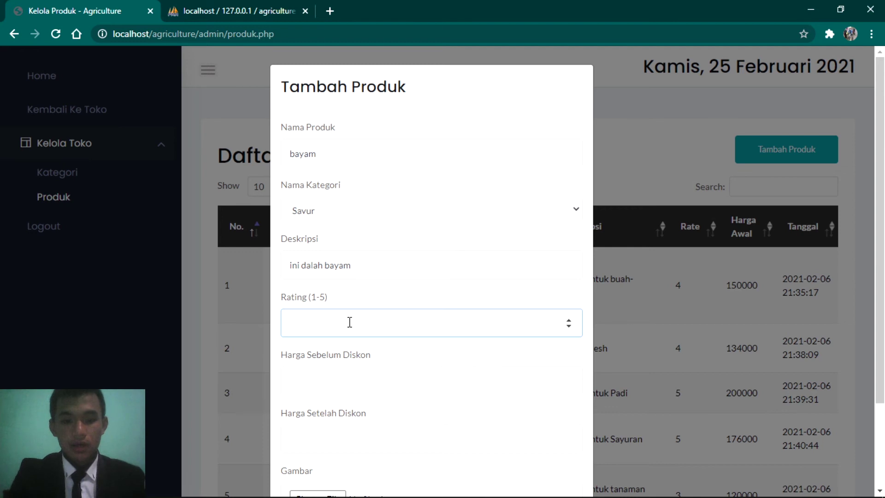
pyautogui.click(341, 374)
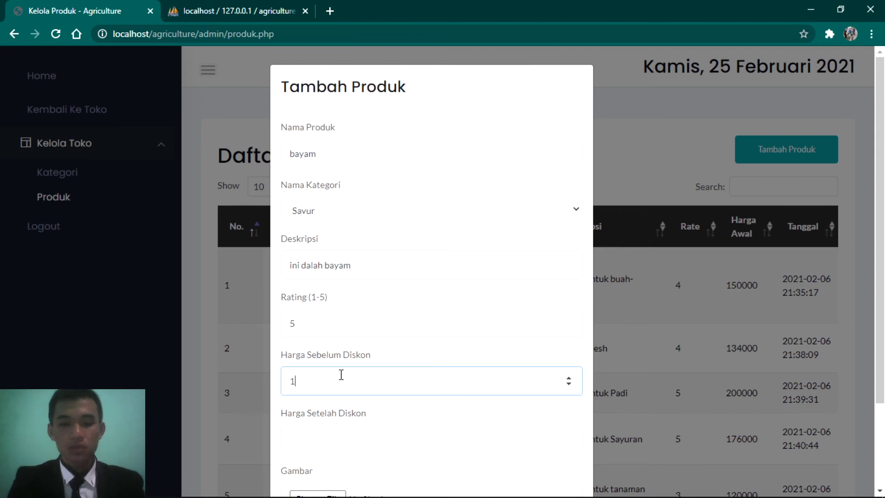
pyautogui.write('10000')
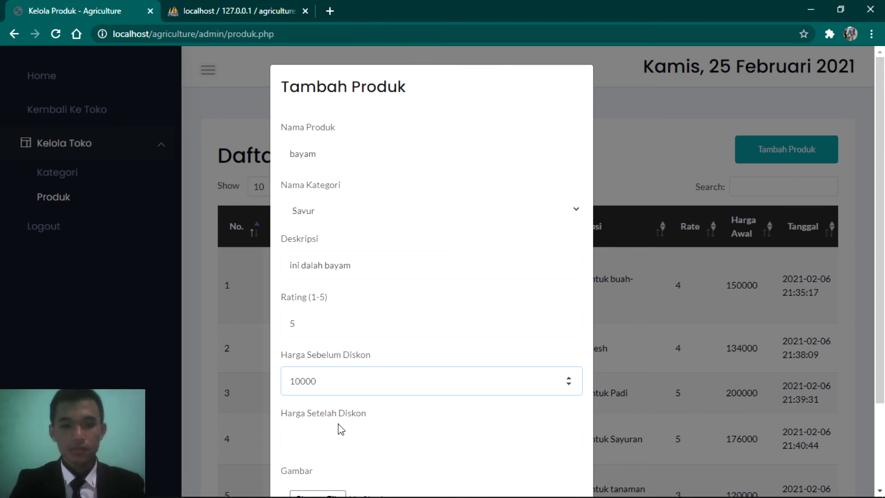
pyautogui.click(336, 439)
pyautogui.write('5')
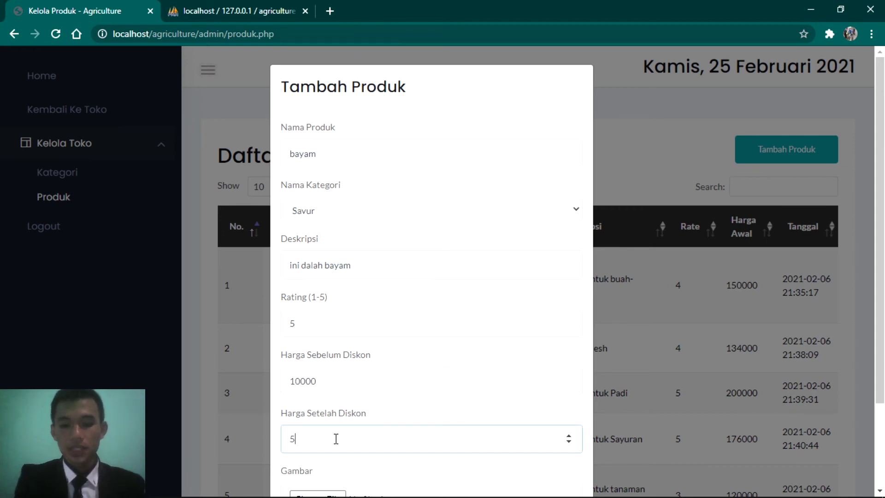
pyautogui.write('000')
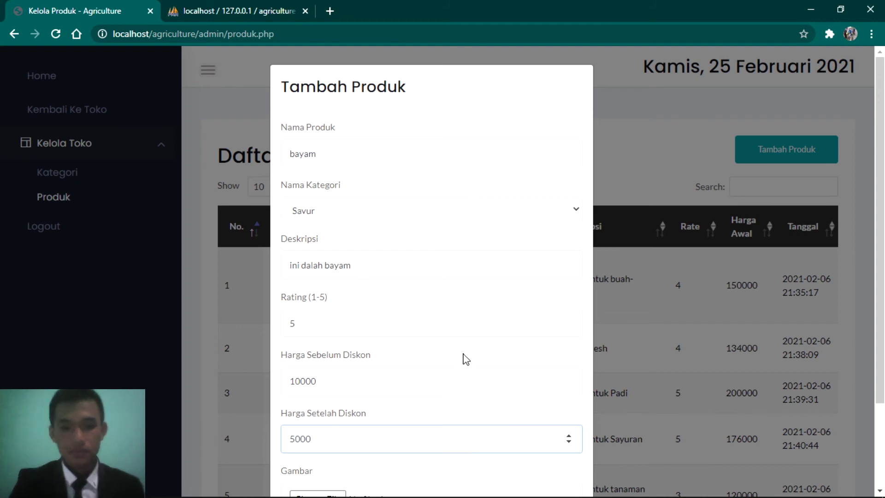
pyautogui.scroll(-2, 462, 356)
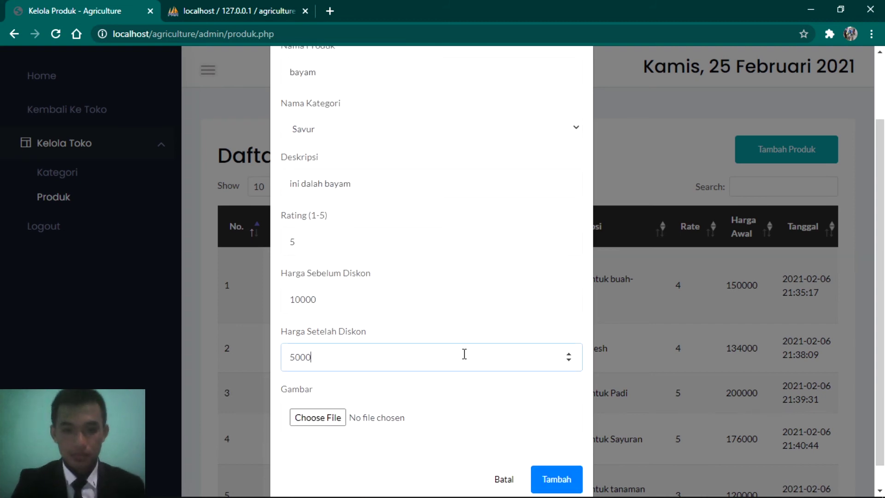
pyautogui.click(328, 423)
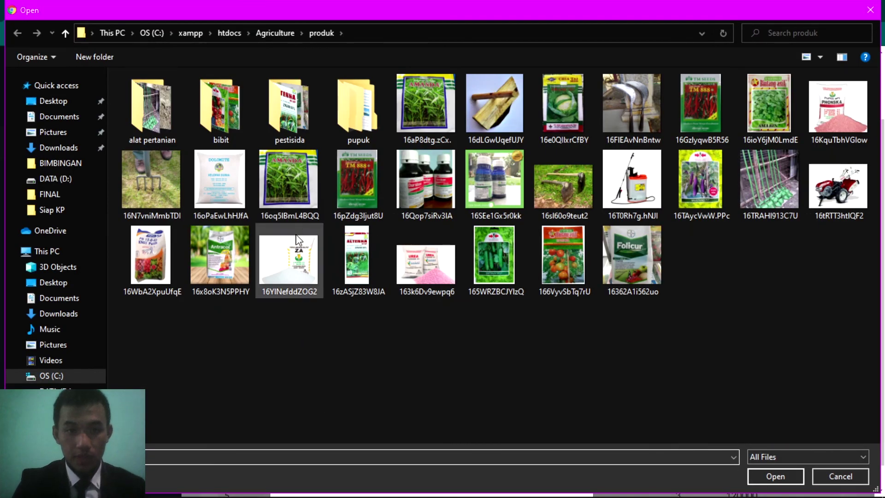
# Step: Attach image 16aP8dtg.zCx..png from the produk folder and submit the bayam product
pyautogui.click(439, 98)
pyautogui.doubleClick(438, 98)
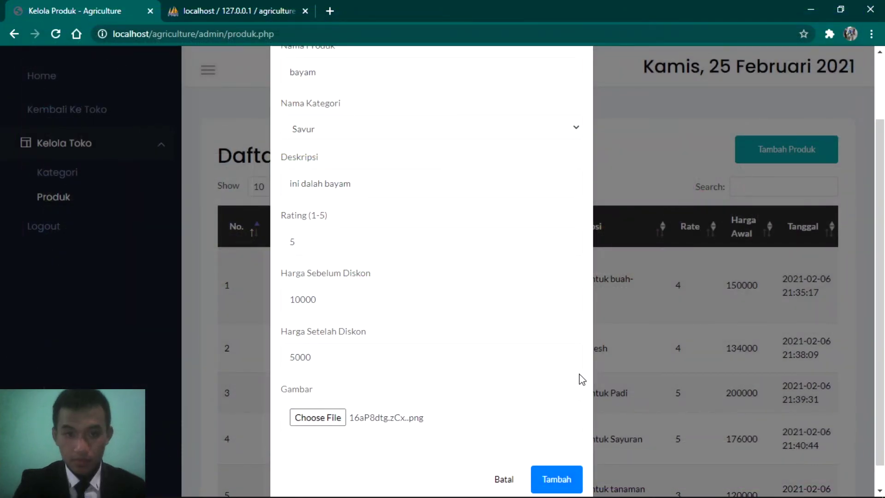
pyautogui.click(567, 483)
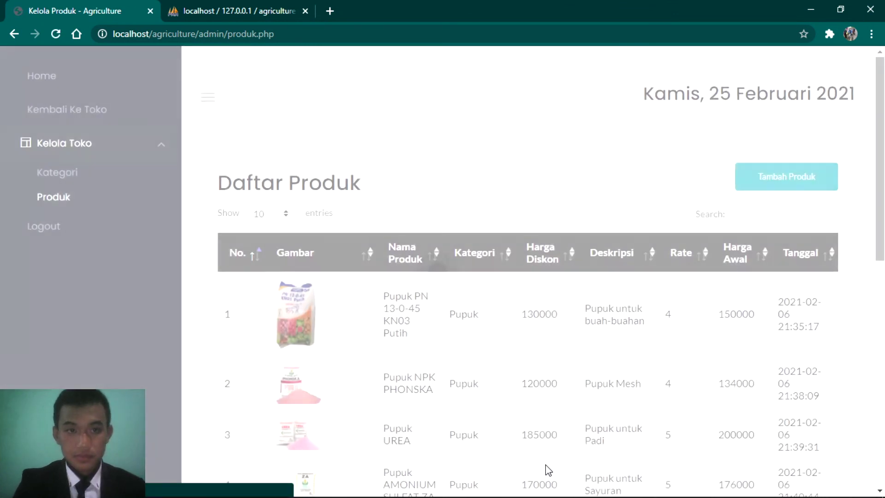
# Step: Search the product list for 'bayam' to verify it, then view the category list
pyautogui.scroll(-2, 552, 415)
pyautogui.scroll(2, 553, 415)
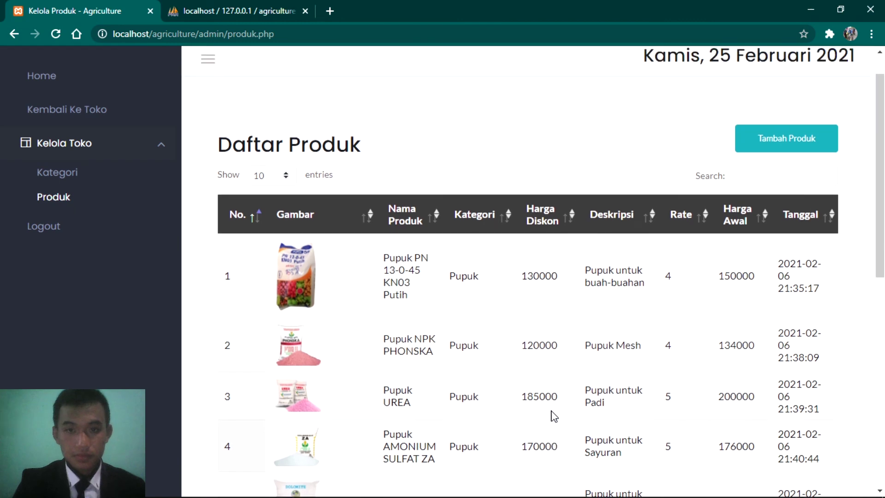
pyautogui.scroll(-10, 554, 416)
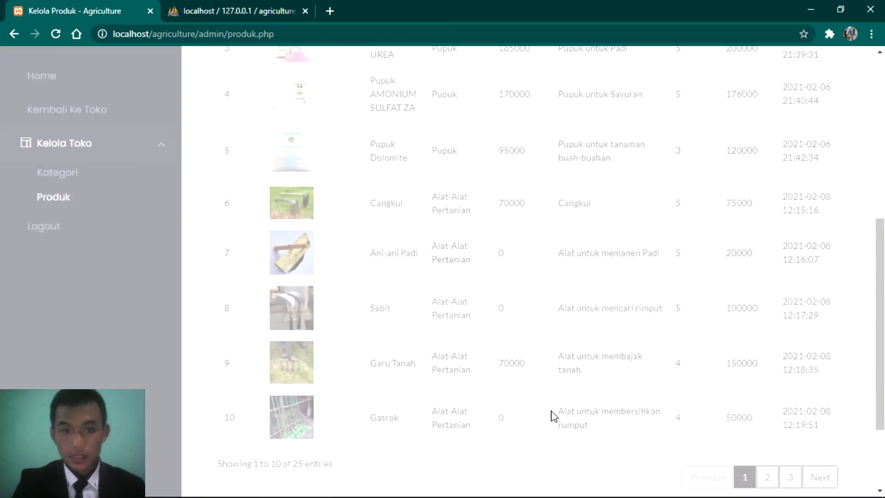
pyautogui.scroll(4, 553, 417)
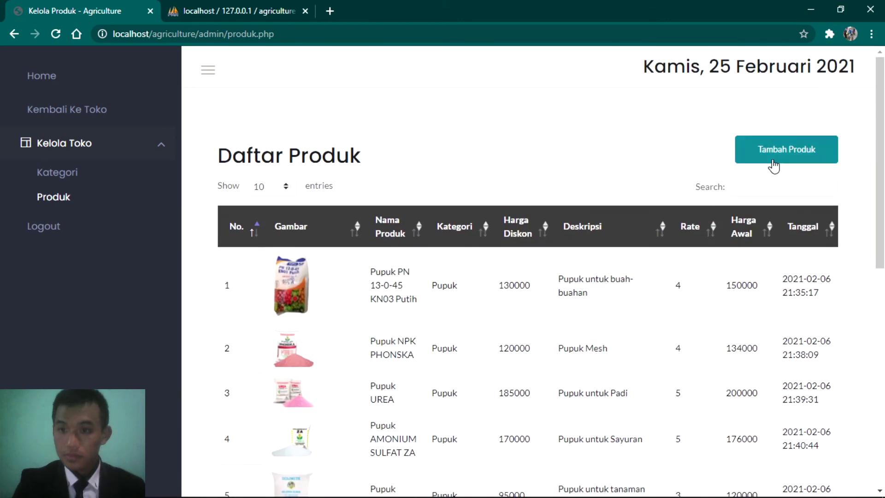
pyautogui.click(743, 194)
pyautogui.write('bayam')
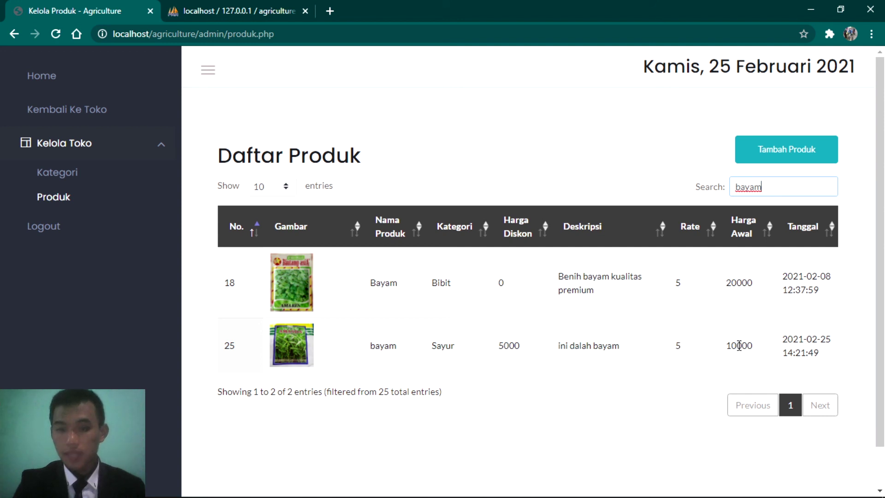
pyautogui.click(64, 180)
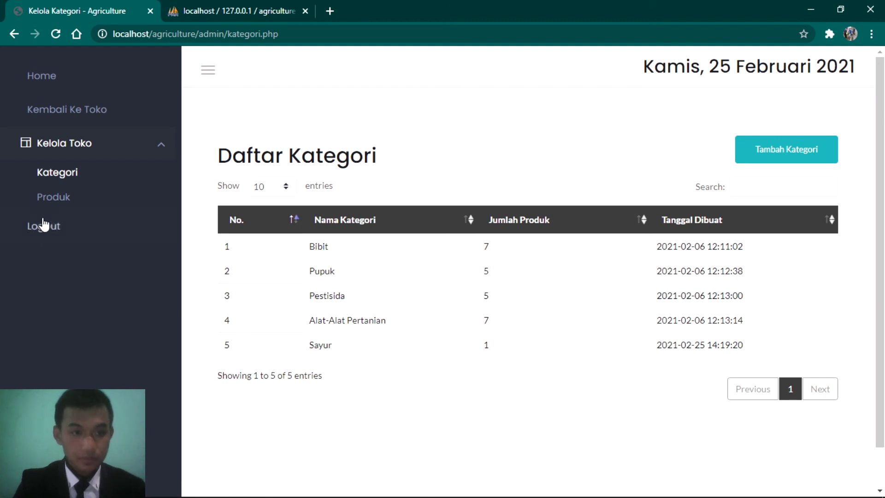
# Step: Return to the storefront, then advance the PowerPoint slide show to 'Sekian dan Terimakasih'
pyautogui.click(70, 111)
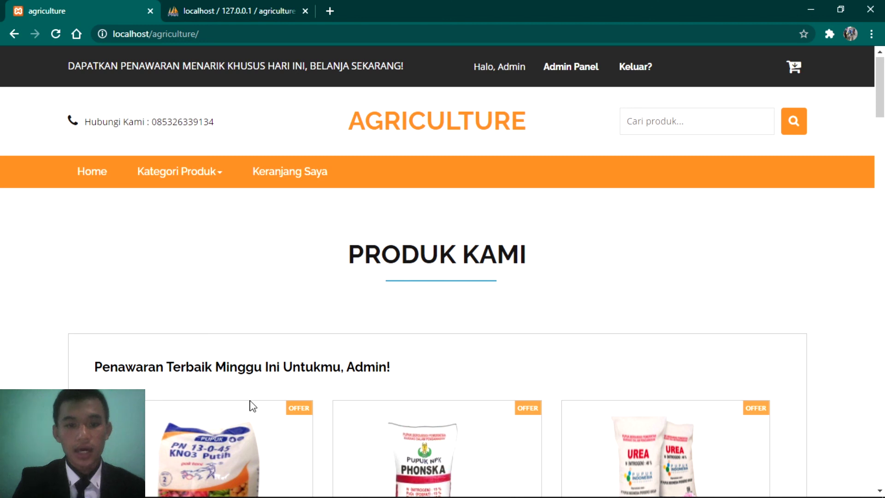
pyautogui.moveTo(245, 497)
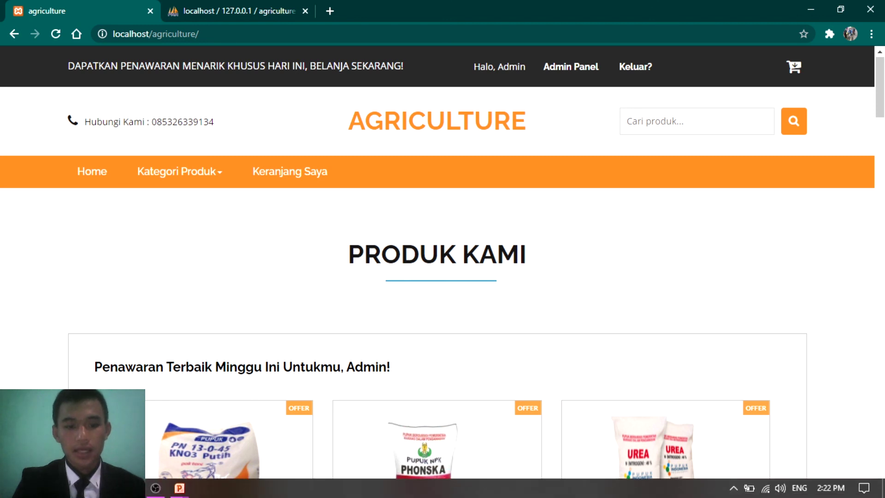
pyautogui.moveTo(180, 488)
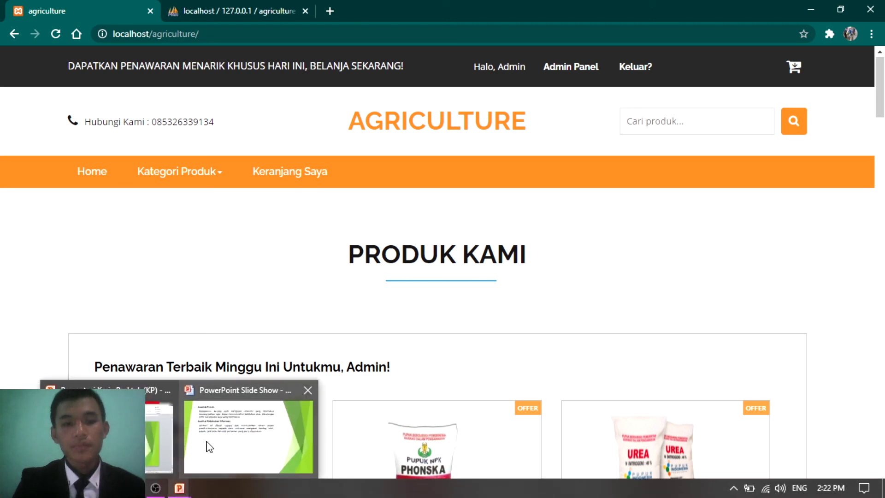
pyautogui.click(208, 447)
pyautogui.press('Right')
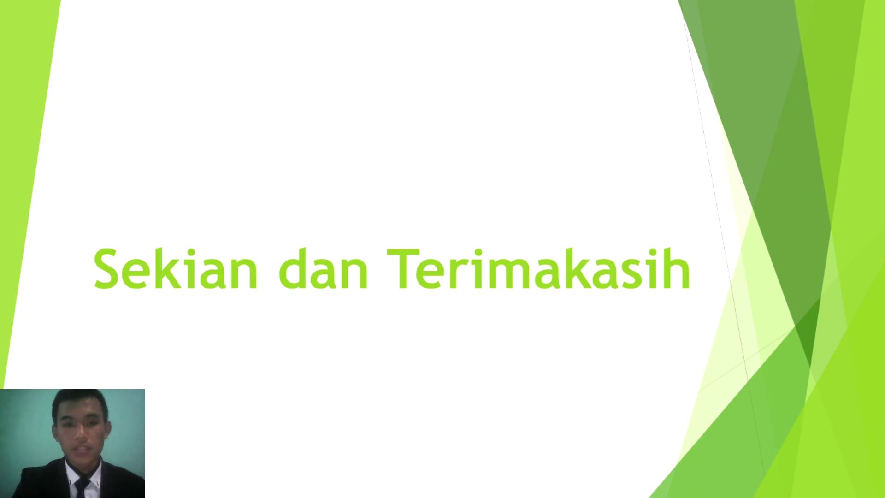